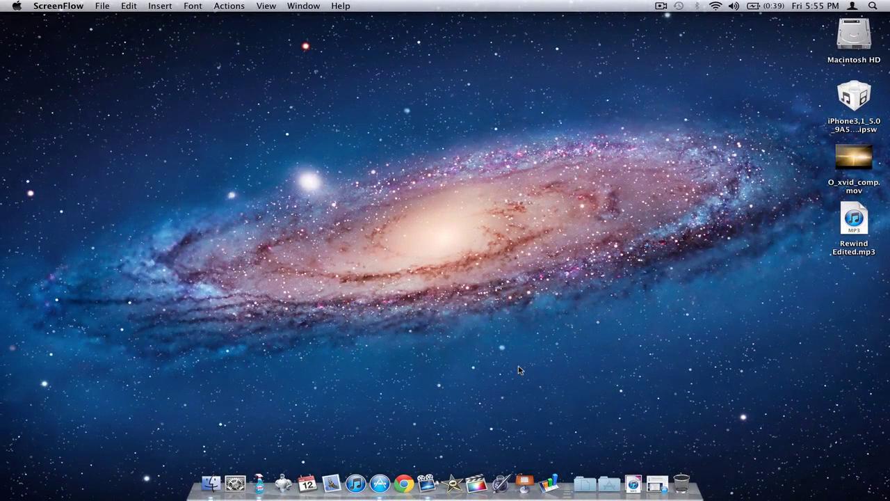
- Open the $7.99 MacCleanse App Store listing, then visit Koingo Software's developer web site
{"action": "left_click", "coordinate": [374, 477]}
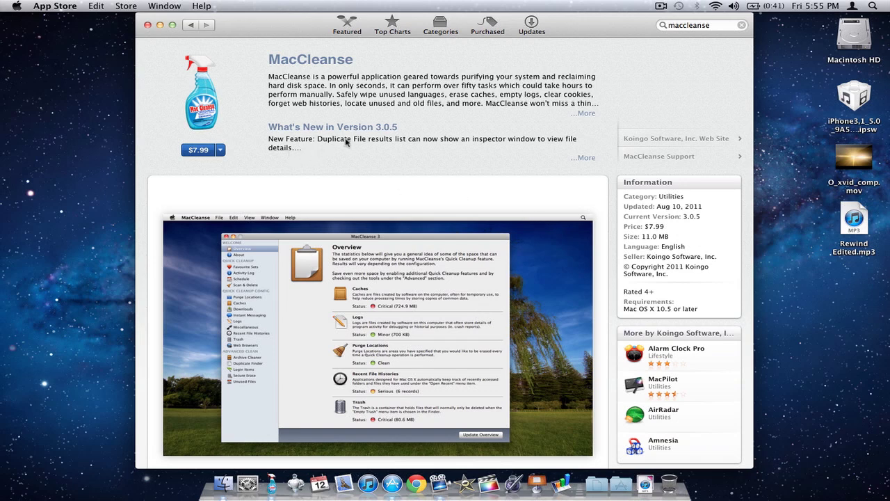
{"action": "left_click", "coordinate": [674, 143]}
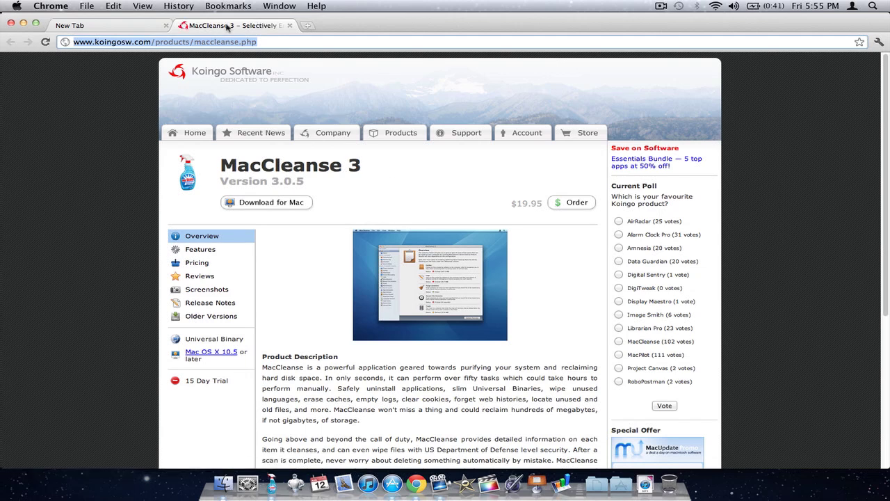
- Close the Chrome window showing Koingo's $19.95 MacCleanse 3 page
{"action": "left_click", "coordinate": [81, 94]}
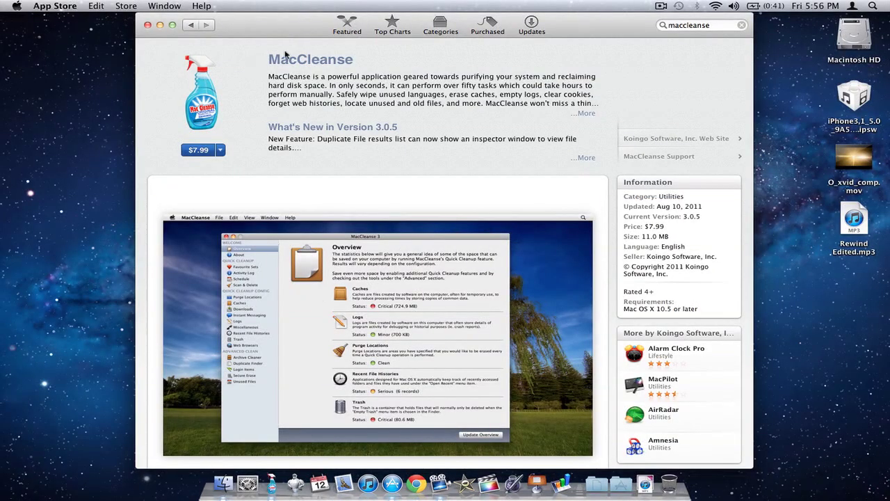
- Quit the App Store and launch MacCleanse on its About page
{"action": "key", "text": "super+q"}
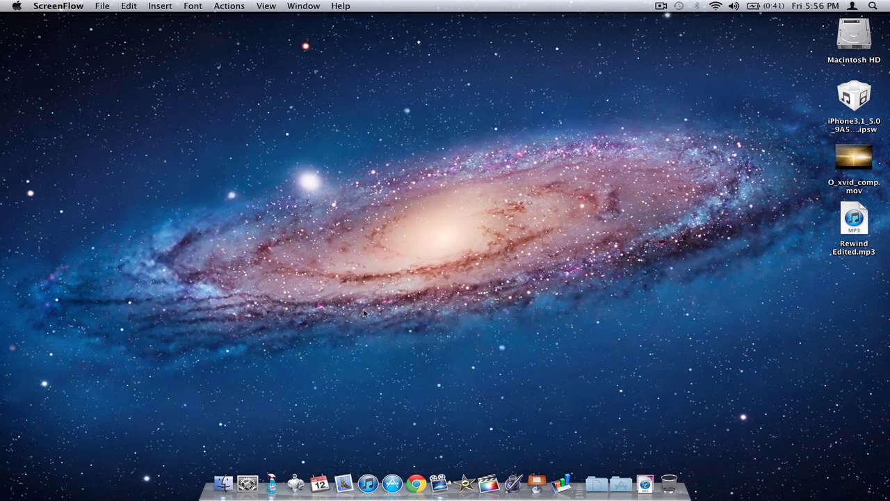
{"action": "left_click", "coordinate": [275, 486]}
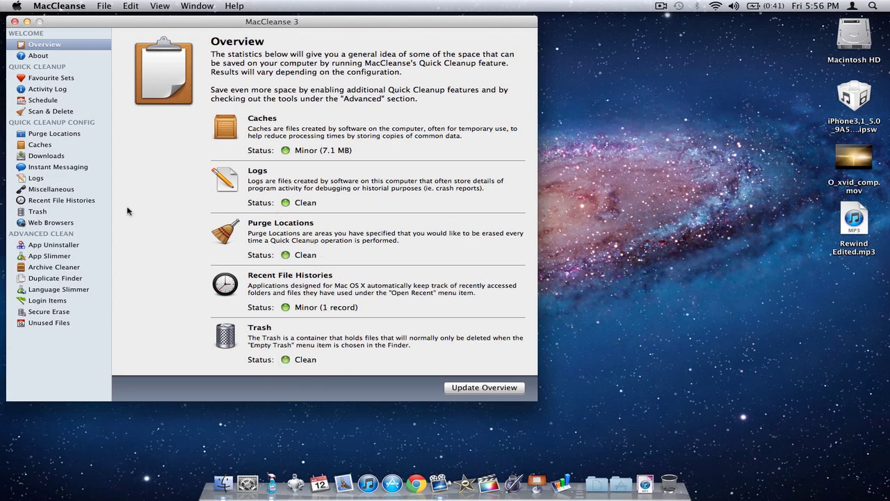
{"action": "left_click", "coordinate": [54, 59]}
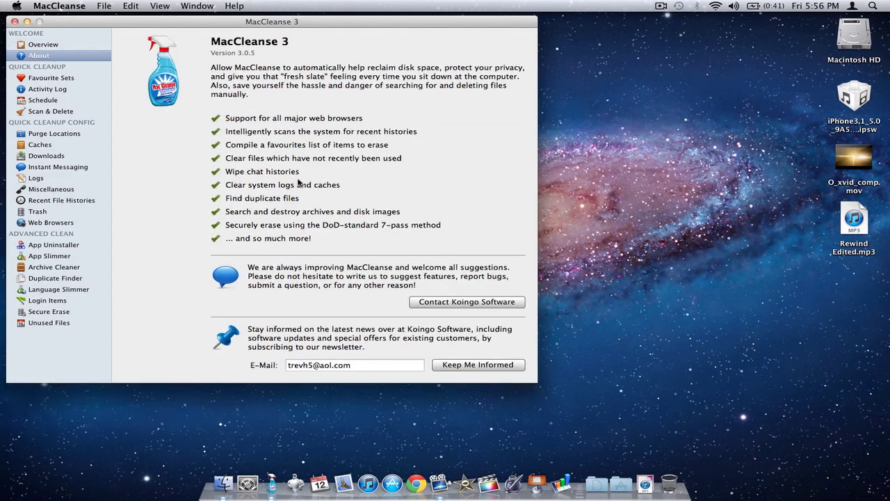
- Browse Favourite Sets, Activity Log and the Quick Cleanup schedule, ending on Scan & Delete
{"action": "left_click", "coordinate": [52, 78]}
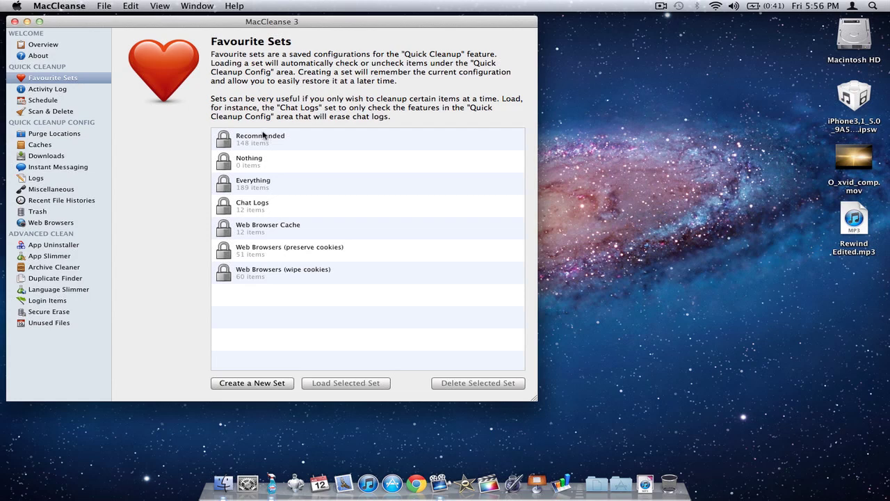
{"action": "left_click", "coordinate": [56, 87]}
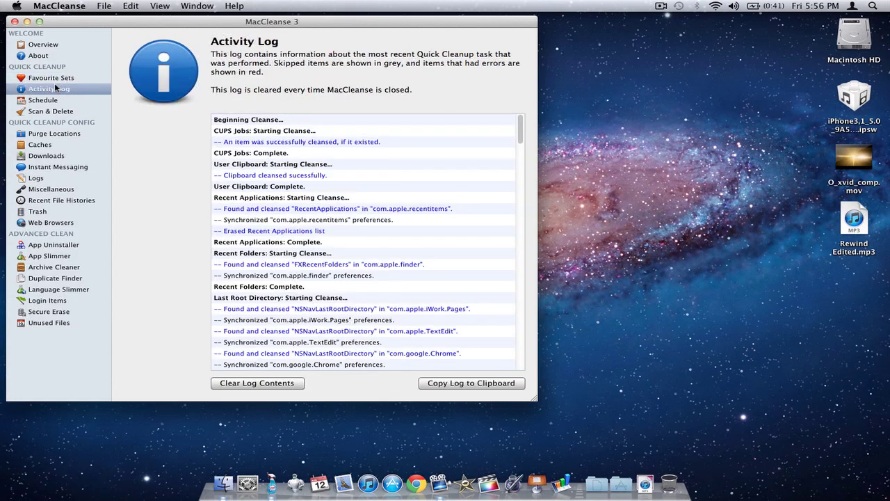
{"action": "scroll", "coordinate": [295, 270], "scroll_direction": "down", "scroll_amount": 10}
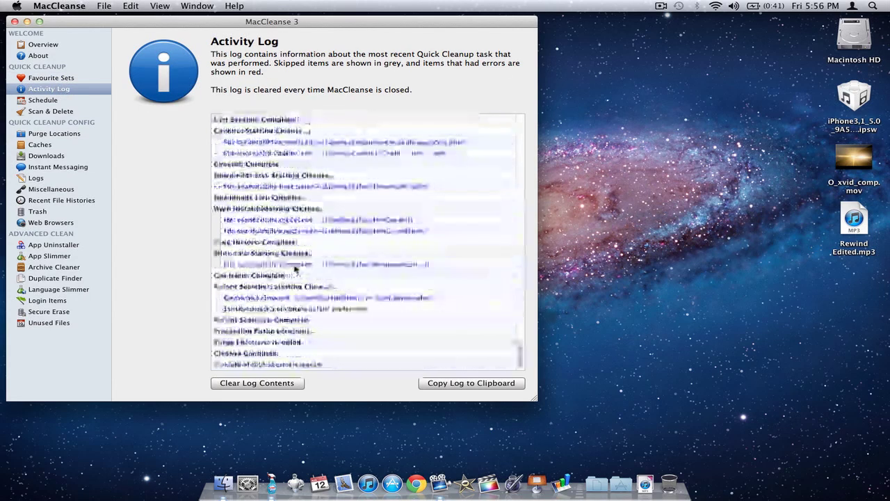
{"action": "scroll", "coordinate": [295, 268], "scroll_direction": "up", "scroll_amount": 10}
{"action": "left_click", "coordinate": [31, 101]}
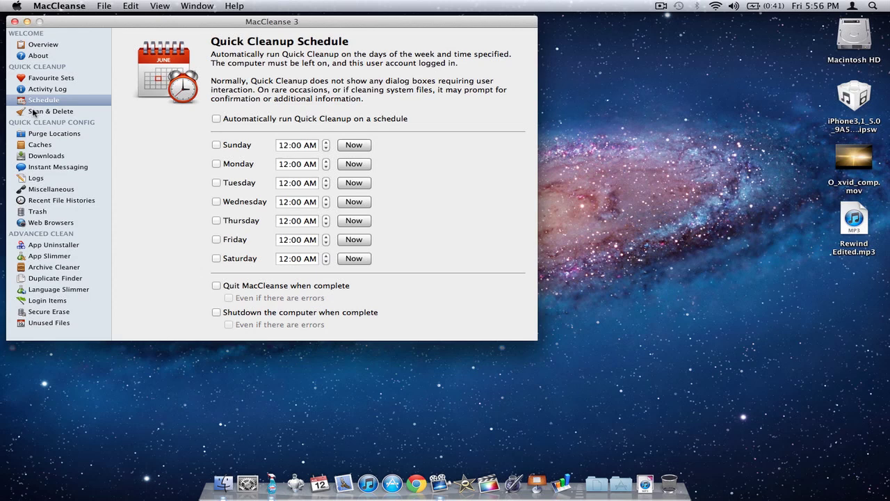
{"action": "left_click", "coordinate": [32, 112]}
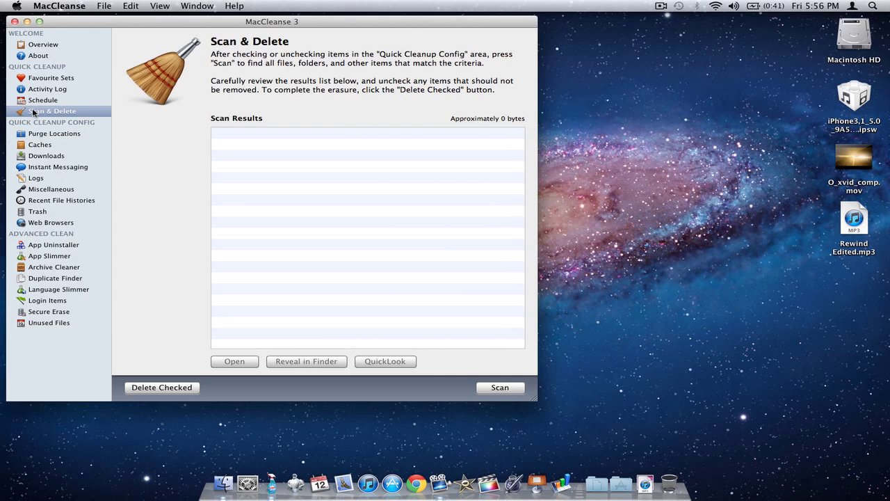
- Review the Purge Locations, Caches and Downloads cleanup categories
{"action": "left_click", "coordinate": [49, 133]}
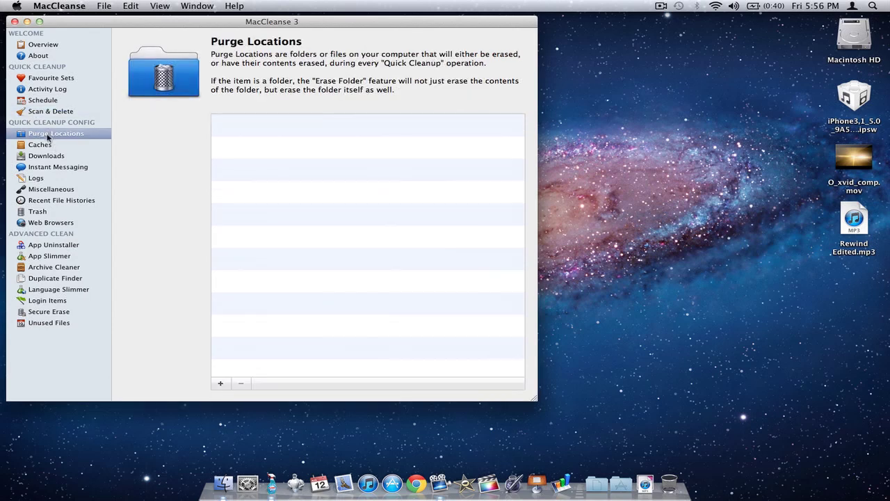
{"action": "left_click", "coordinate": [41, 150]}
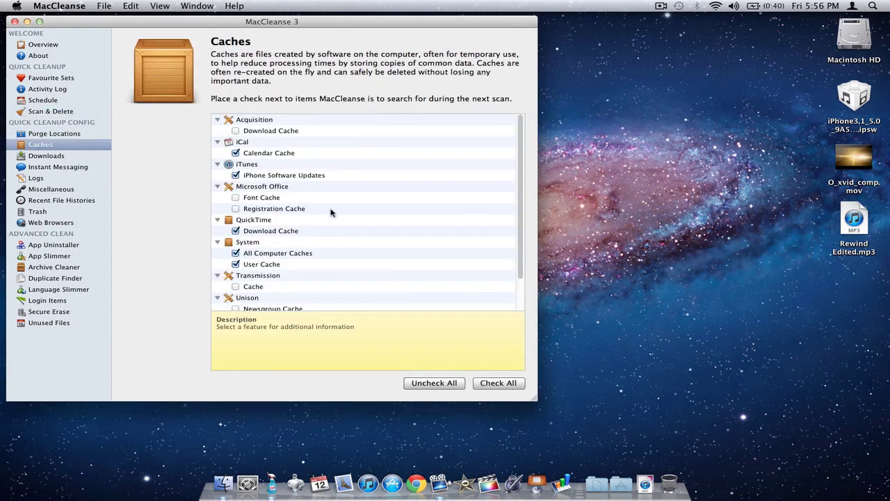
{"action": "scroll", "coordinate": [336, 217], "scroll_direction": "down", "scroll_amount": 2}
{"action": "scroll", "coordinate": [336, 217], "scroll_direction": "up", "scroll_amount": 2}
{"action": "left_click", "coordinate": [43, 157]}
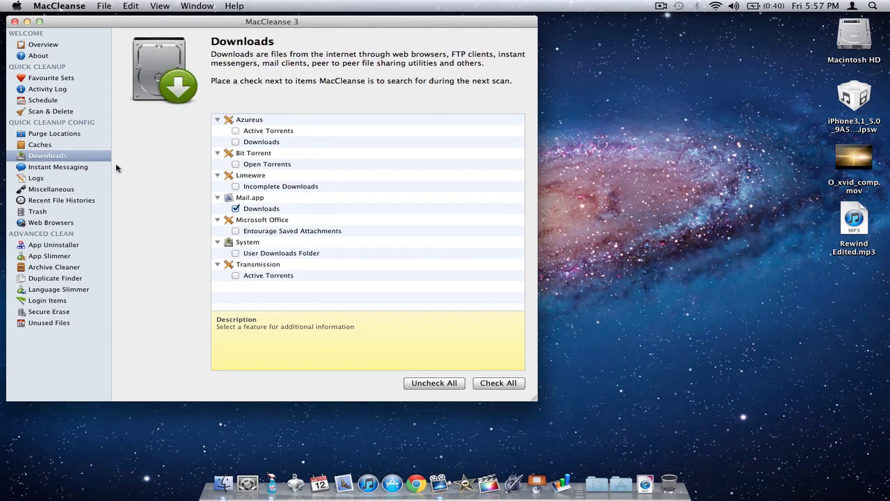
- In Instant Messengers, include Skype Chat History in the cleanup
{"action": "left_click", "coordinate": [66, 169]}
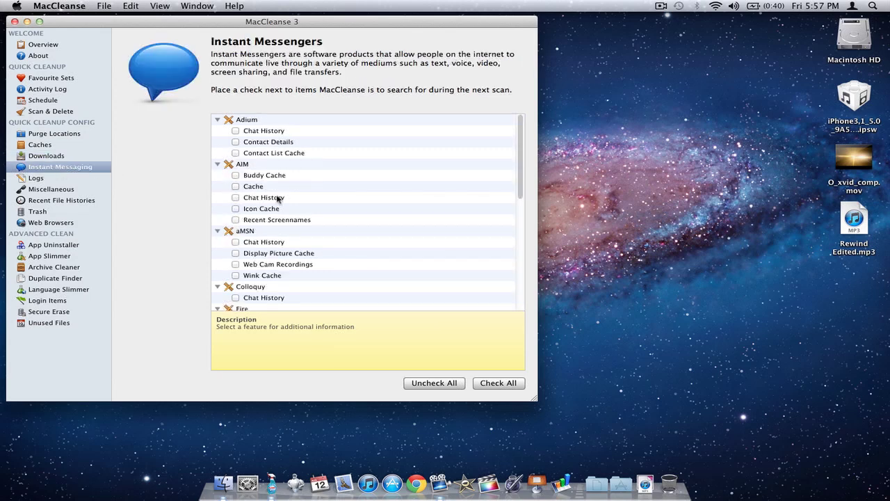
{"action": "scroll", "coordinate": [299, 209], "scroll_direction": "down", "scroll_amount": 10}
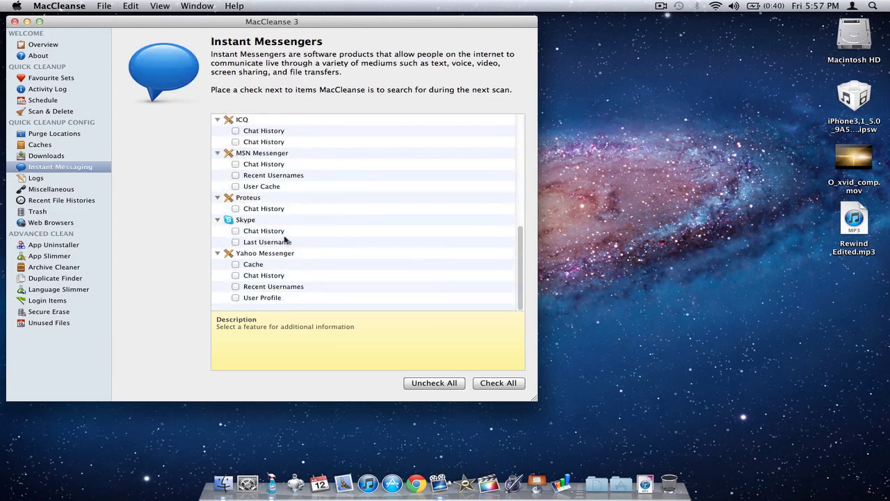
{"action": "left_click", "coordinate": [235, 230]}
{"action": "scroll", "coordinate": [236, 243], "scroll_direction": "up", "scroll_amount": 3}
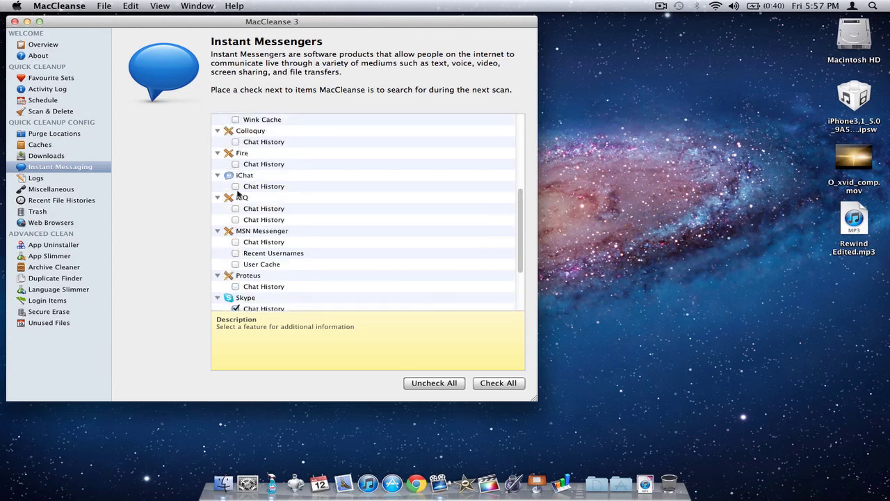
- Review the Logs, Miscellaneous, Recent File Histories and Trash cleanup options
{"action": "left_click", "coordinate": [50, 182]}
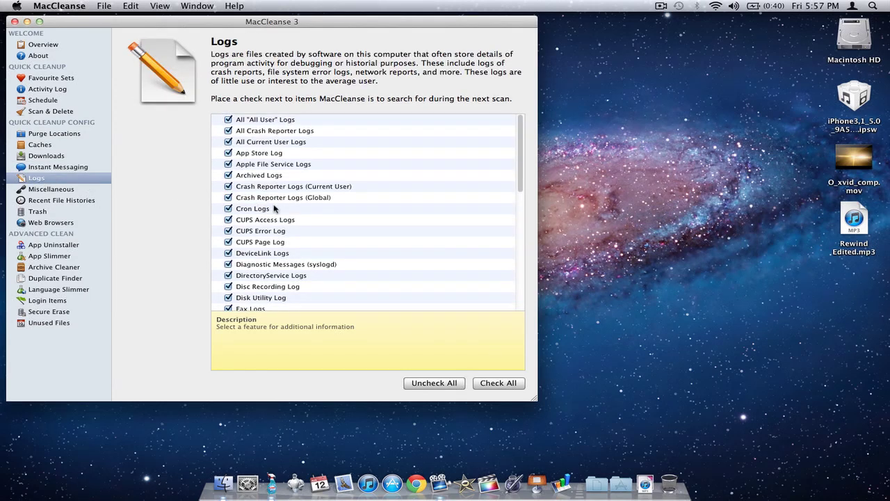
{"action": "scroll", "coordinate": [276, 208], "scroll_direction": "down", "scroll_amount": 10}
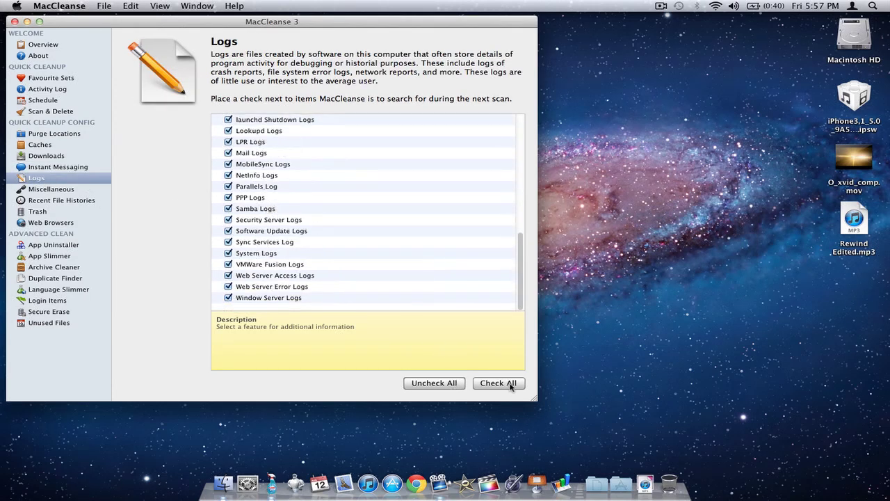
{"action": "left_click", "coordinate": [48, 190]}
{"action": "scroll", "coordinate": [268, 234], "scroll_direction": "down", "scroll_amount": 5}
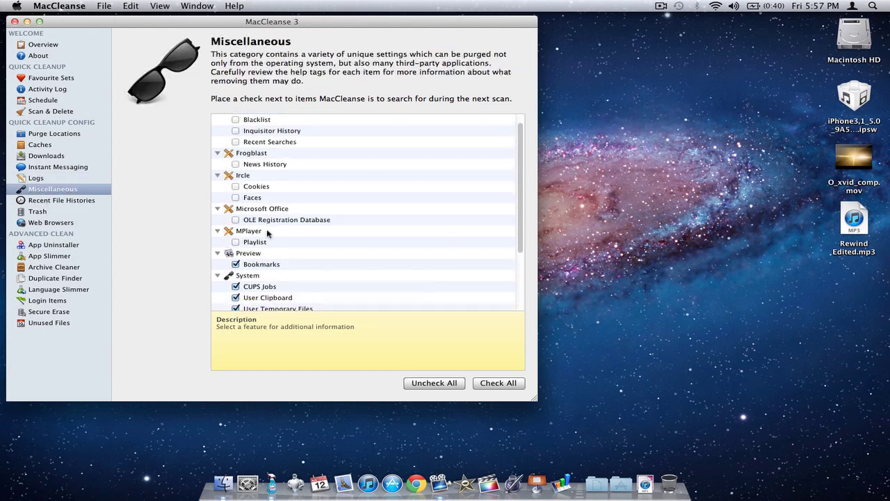
{"action": "left_click", "coordinate": [101, 202]}
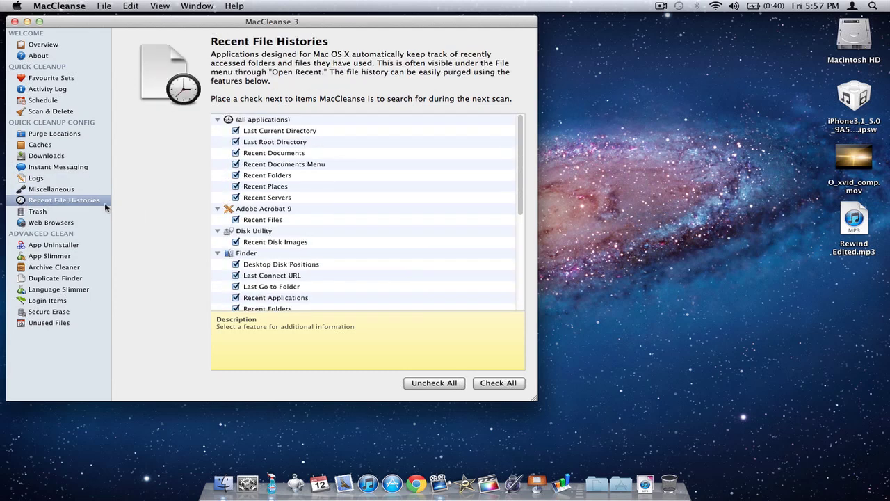
{"action": "left_click", "coordinate": [38, 213]}
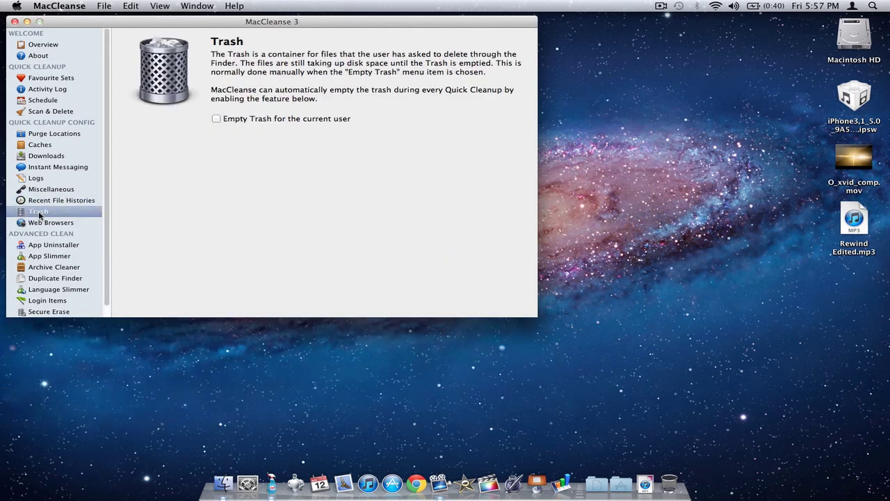
- In Web Browsers, uncheck Google Chrome's Form Values
{"action": "left_click", "coordinate": [63, 223]}
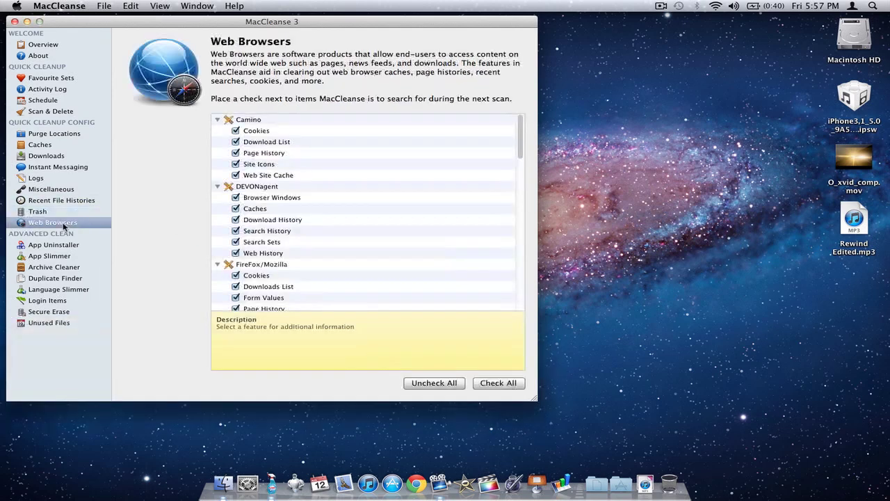
{"action": "scroll", "coordinate": [295, 230], "scroll_direction": "down", "scroll_amount": 10}
{"action": "scroll", "coordinate": [295, 230], "scroll_direction": "up", "scroll_amount": 10}
{"action": "scroll", "coordinate": [295, 230], "scroll_direction": "down", "scroll_amount": 10}
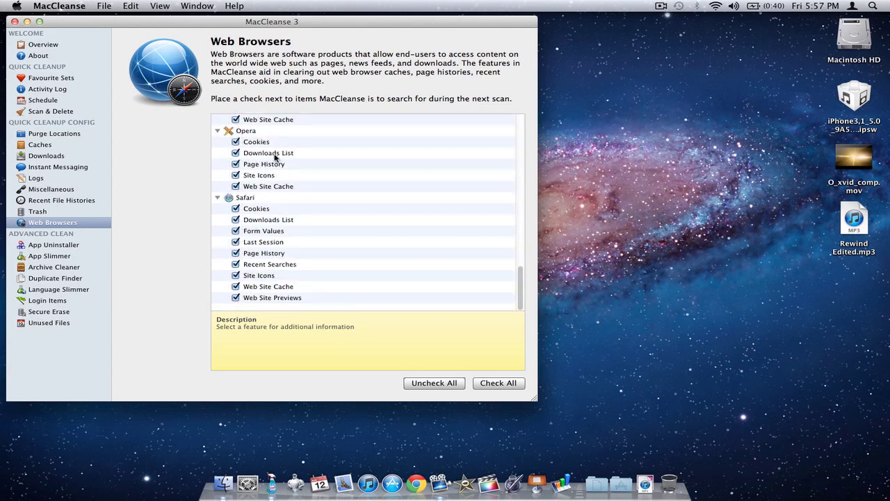
{"action": "scroll", "coordinate": [276, 157], "scroll_direction": "up", "scroll_amount": 5}
{"action": "scroll", "coordinate": [275, 157], "scroll_direction": "down", "scroll_amount": 10}
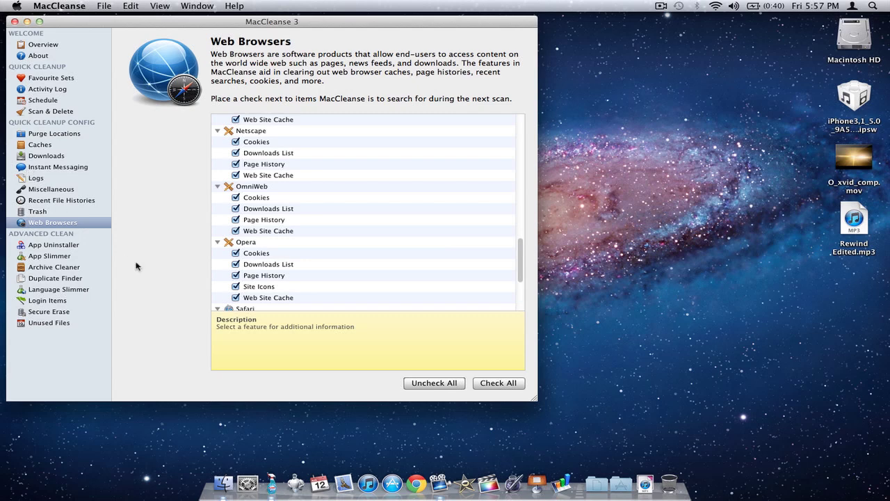
{"action": "scroll", "coordinate": [251, 241], "scroll_direction": "up", "scroll_amount": 8}
{"action": "scroll", "coordinate": [251, 240], "scroll_direction": "down", "scroll_amount": 7}
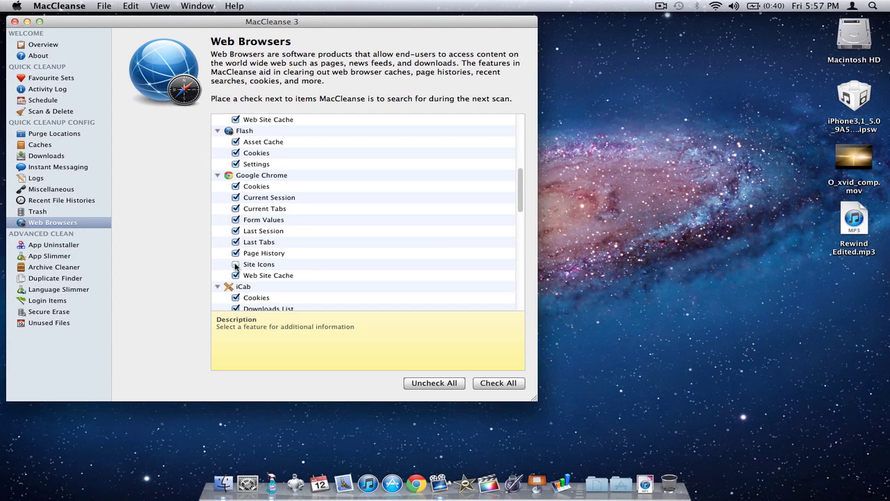
{"action": "left_click", "coordinate": [236, 220]}
- Scan for junk items and delete the checked results, about 13.9 MB
{"action": "left_click", "coordinate": [59, 112]}
{"action": "left_click", "coordinate": [500, 387]}
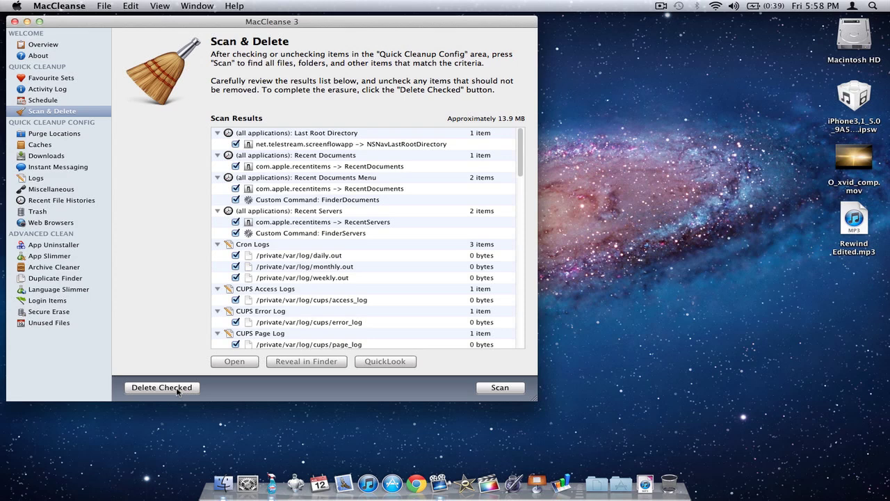
{"action": "left_click", "coordinate": [177, 389]}
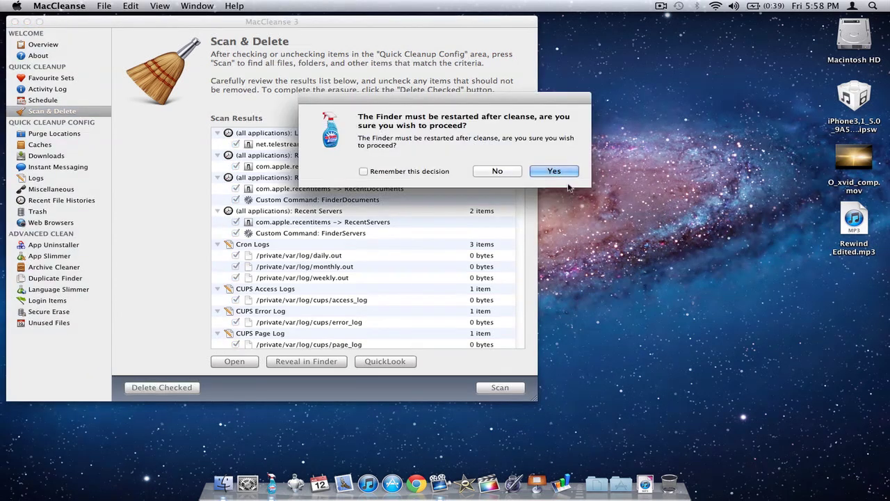
- Agree to restart Finder and authorize the cleanse with the account password
{"action": "left_click", "coordinate": [555, 173]}
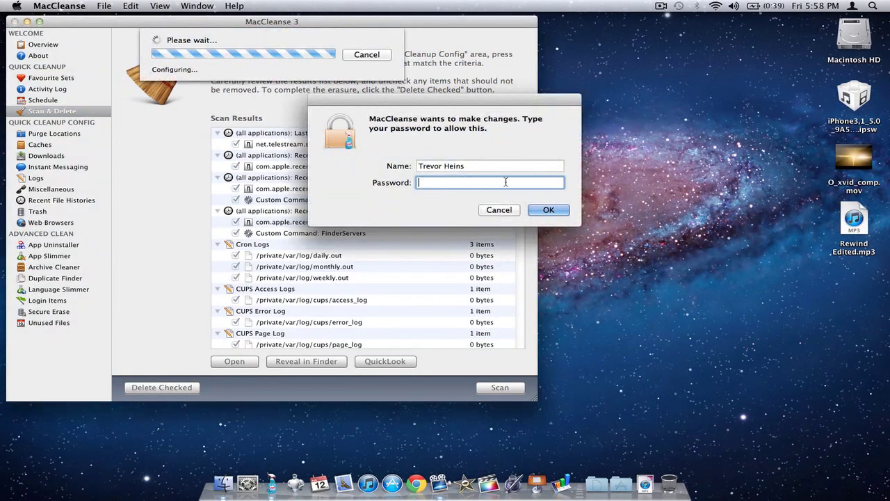
{"action": "type", "text": "•••••"}
{"action": "key", "text": "Return"}
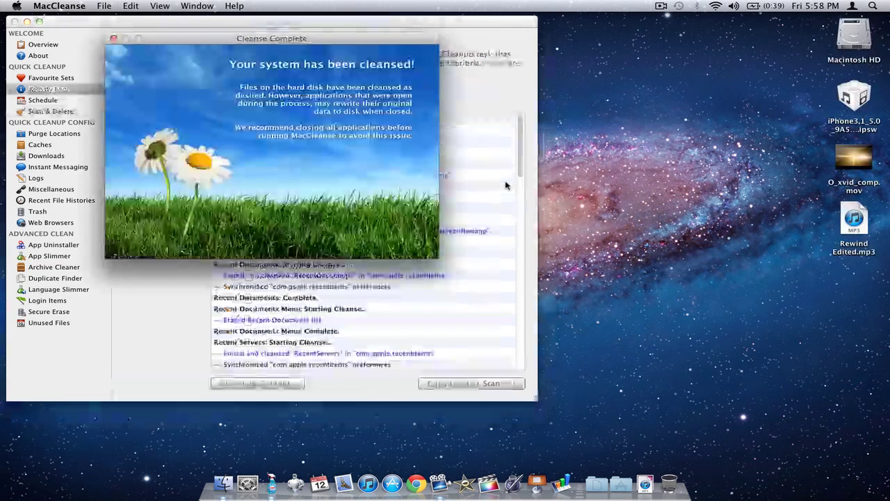
- Dismiss the Cleanse Complete notice, then view App Slimmer, Archive Cleaner and Duplicate Finder
{"action": "left_click", "coordinate": [114, 39]}
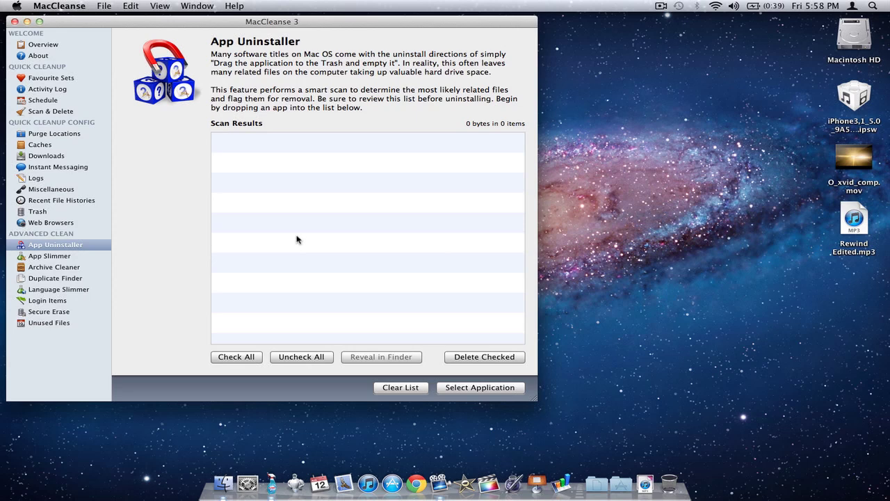
{"action": "left_click", "coordinate": [76, 256]}
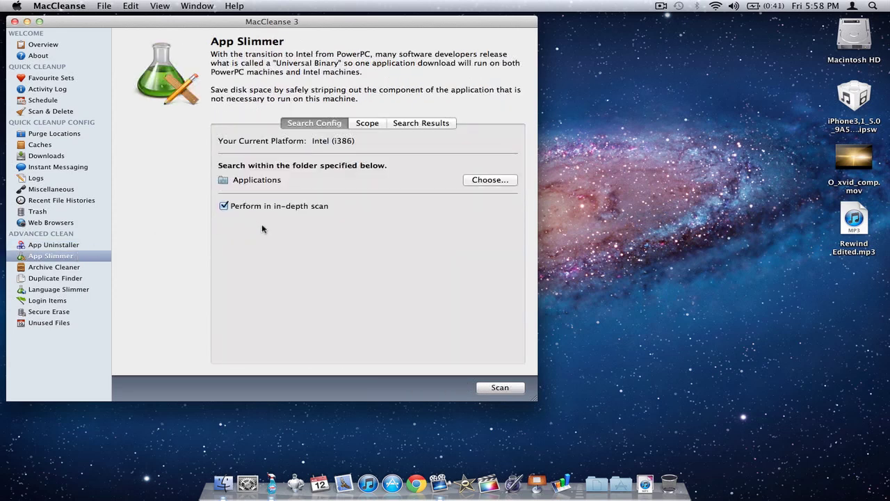
{"action": "left_click", "coordinate": [58, 269]}
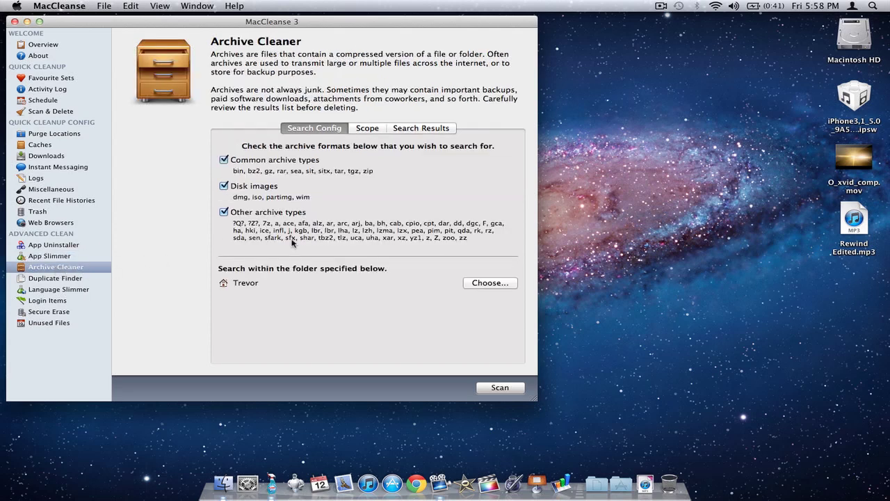
{"action": "left_click", "coordinate": [78, 279]}
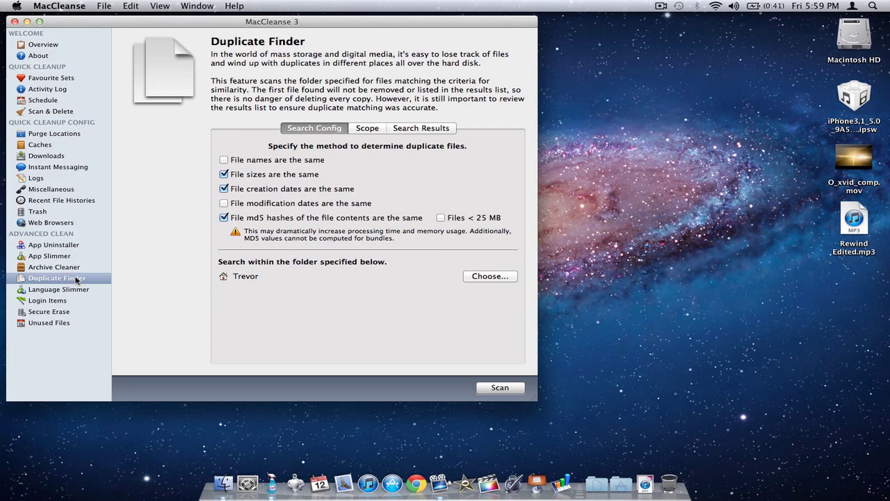
- In Language Slimmer, scroll the language packs and check Bemba (Zambia) for removal
{"action": "left_click", "coordinate": [78, 291]}
{"action": "scroll", "coordinate": [311, 276], "scroll_direction": "down", "scroll_amount": 3}
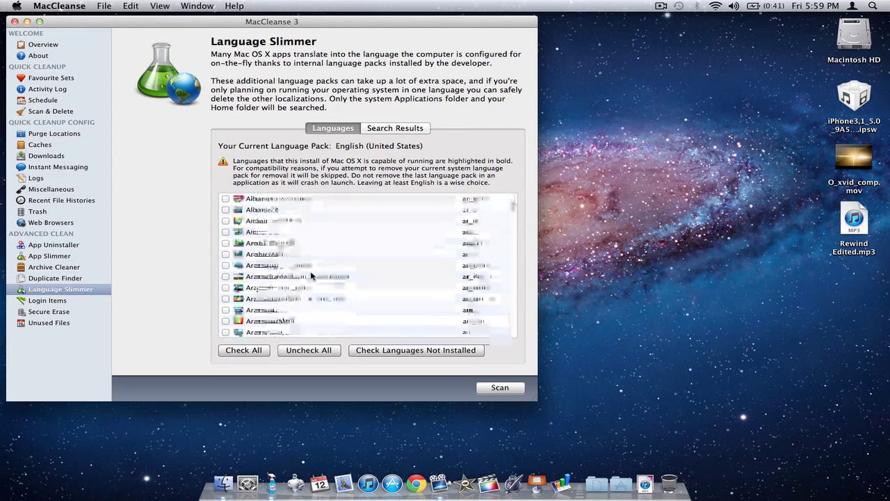
{"action": "scroll", "coordinate": [310, 276], "scroll_direction": "down", "scroll_amount": 10}
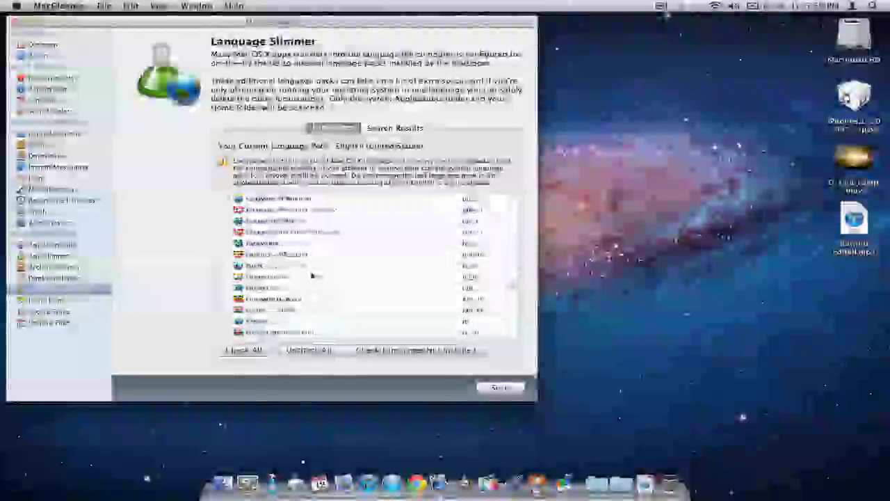
{"action": "scroll", "coordinate": [310, 276], "scroll_direction": "down", "scroll_amount": 10}
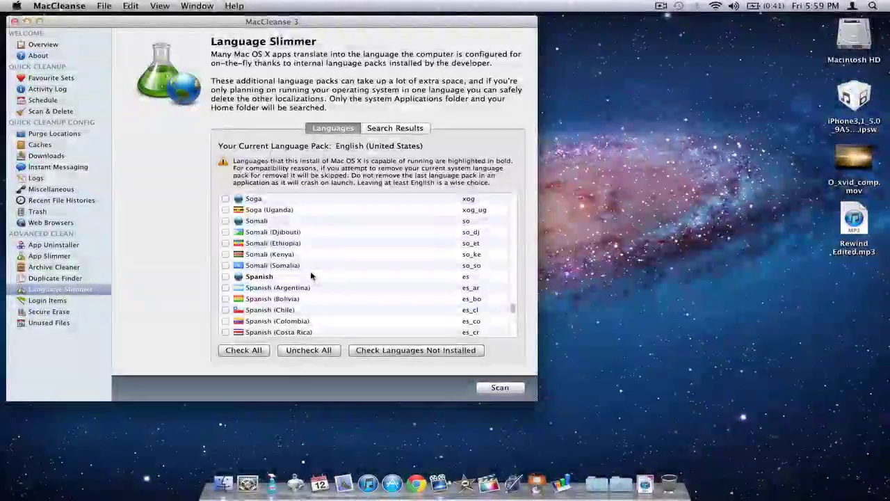
{"action": "scroll", "coordinate": [311, 276], "scroll_direction": "down", "scroll_amount": 10}
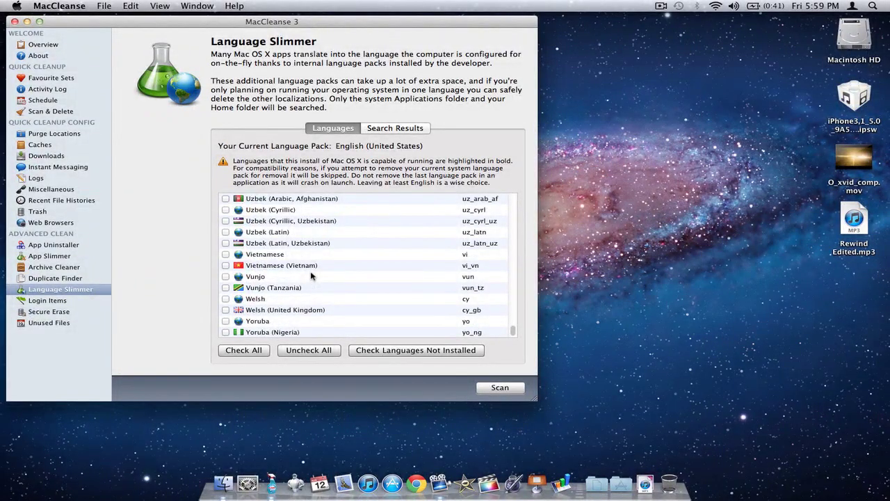
{"action": "scroll", "coordinate": [311, 276], "scroll_direction": "up", "scroll_amount": 20}
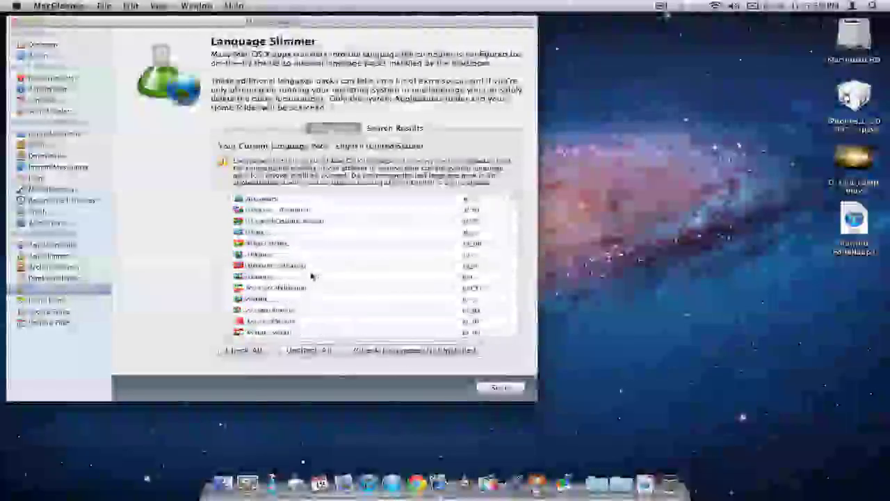
{"action": "scroll", "coordinate": [317, 294], "scroll_direction": "down", "scroll_amount": 6}
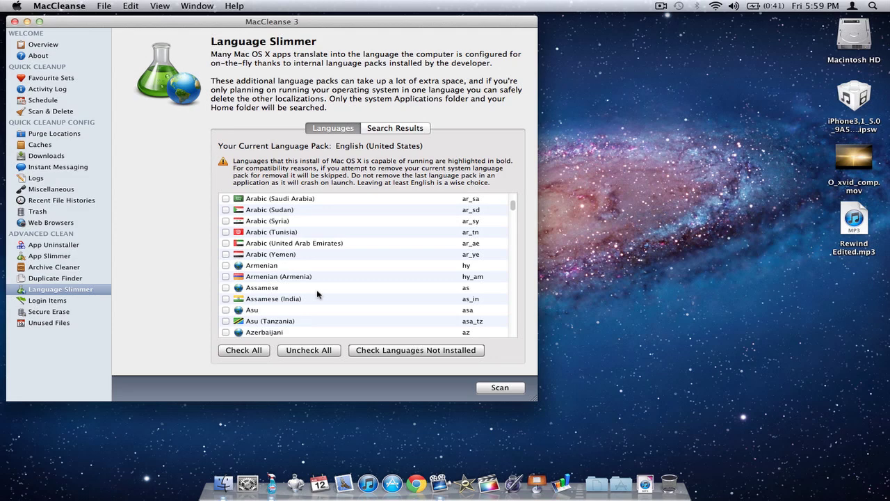
{"action": "scroll", "coordinate": [311, 279], "scroll_direction": "up", "scroll_amount": 6}
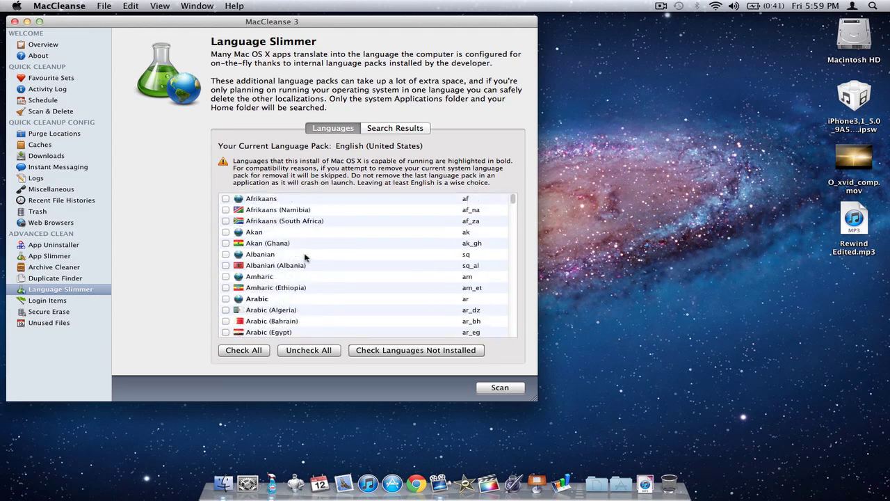
{"action": "scroll", "coordinate": [304, 258], "scroll_direction": "down", "scroll_amount": 6}
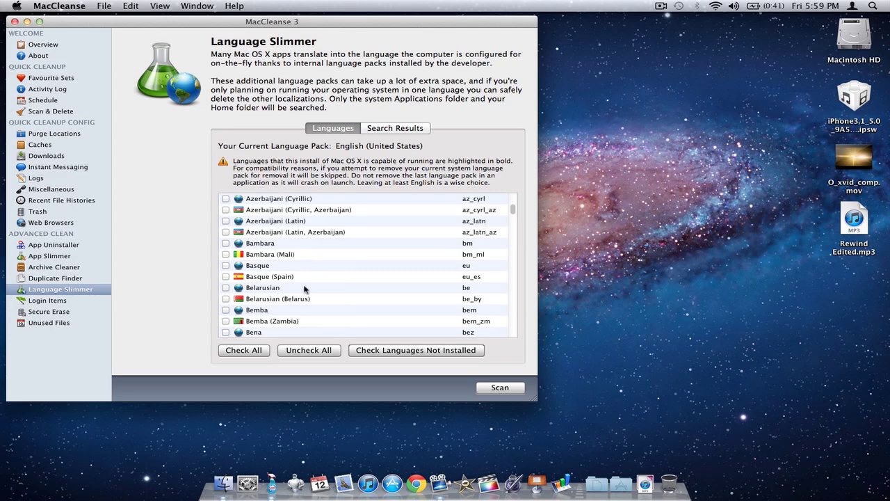
{"action": "left_click", "coordinate": [224, 321]}
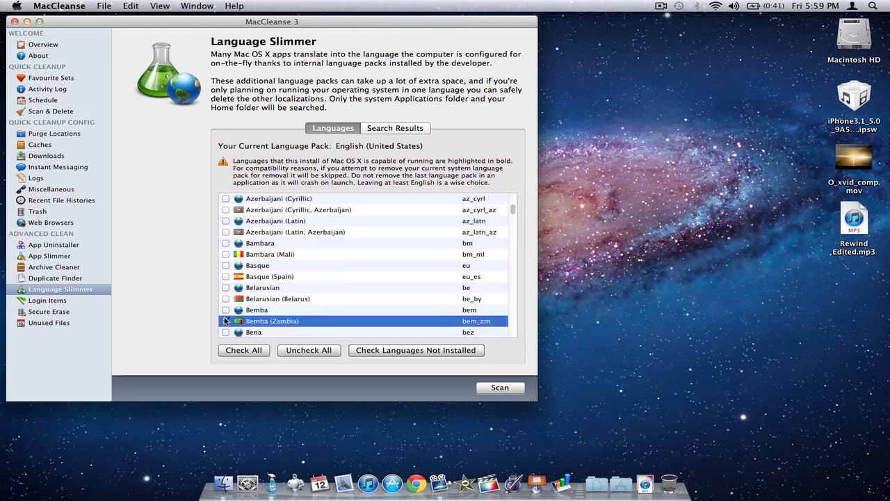
- View Secure Erase, Login Items and Unused Files, then return to the Overview page
{"action": "left_click", "coordinate": [77, 311]}
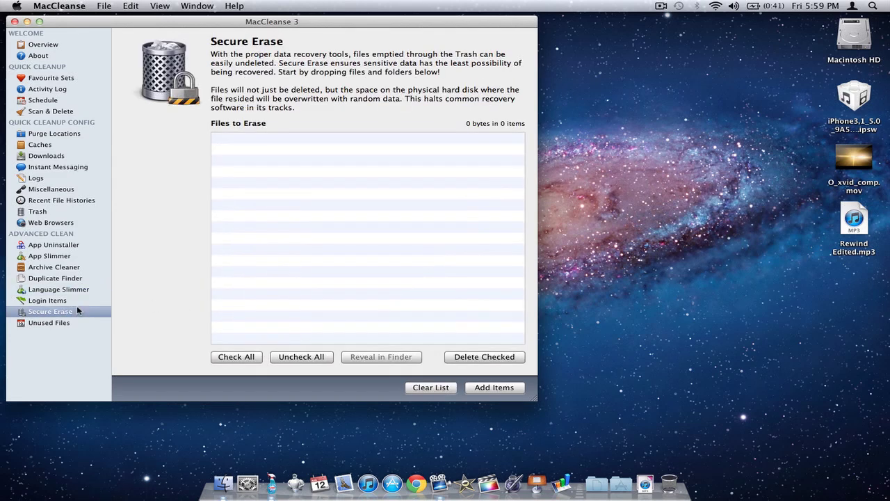
{"action": "left_click", "coordinate": [76, 301]}
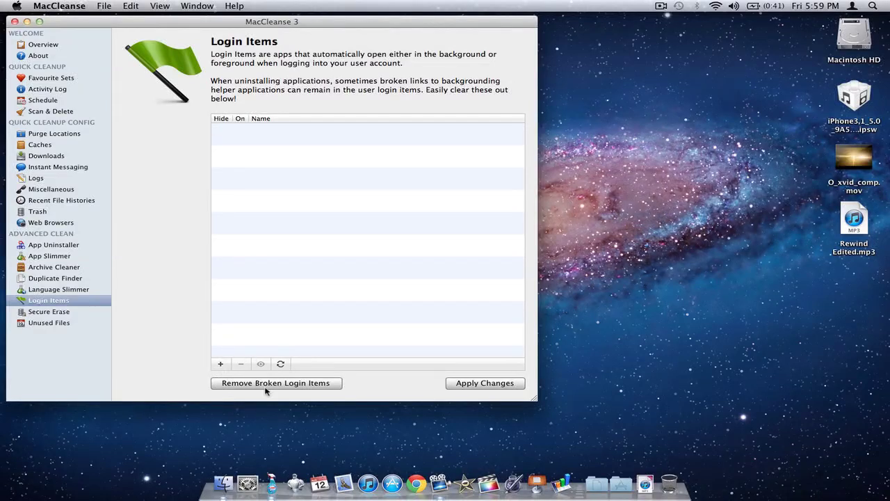
{"action": "left_click", "coordinate": [56, 311]}
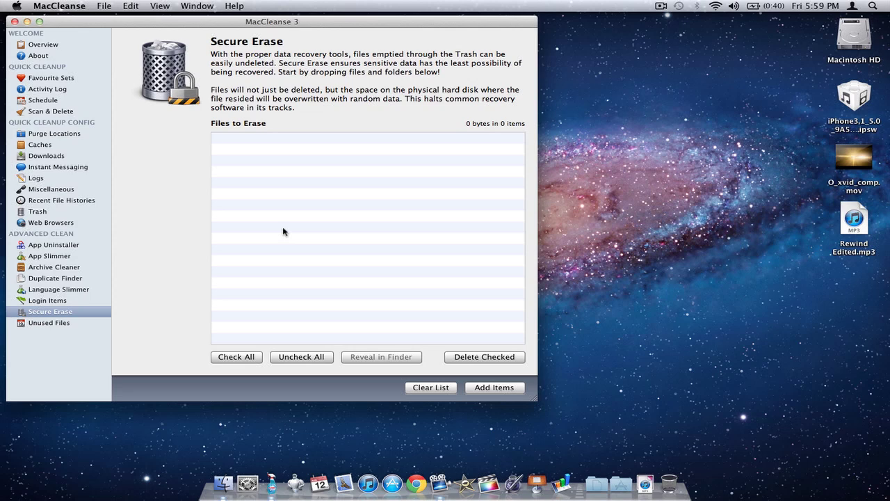
{"action": "left_click", "coordinate": [19, 322]}
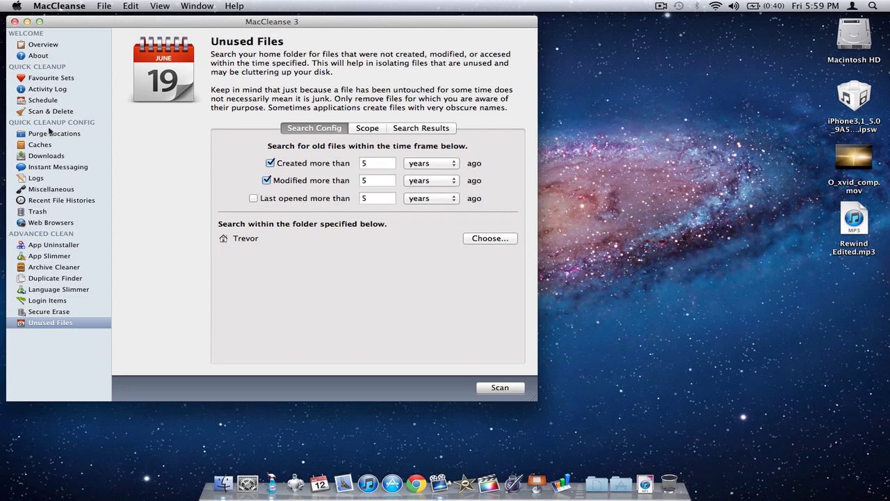
{"action": "left_click", "coordinate": [48, 46]}
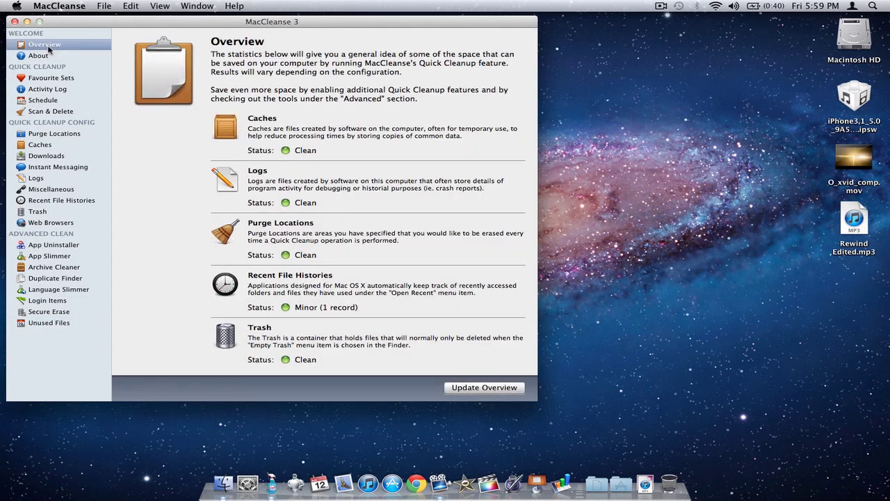